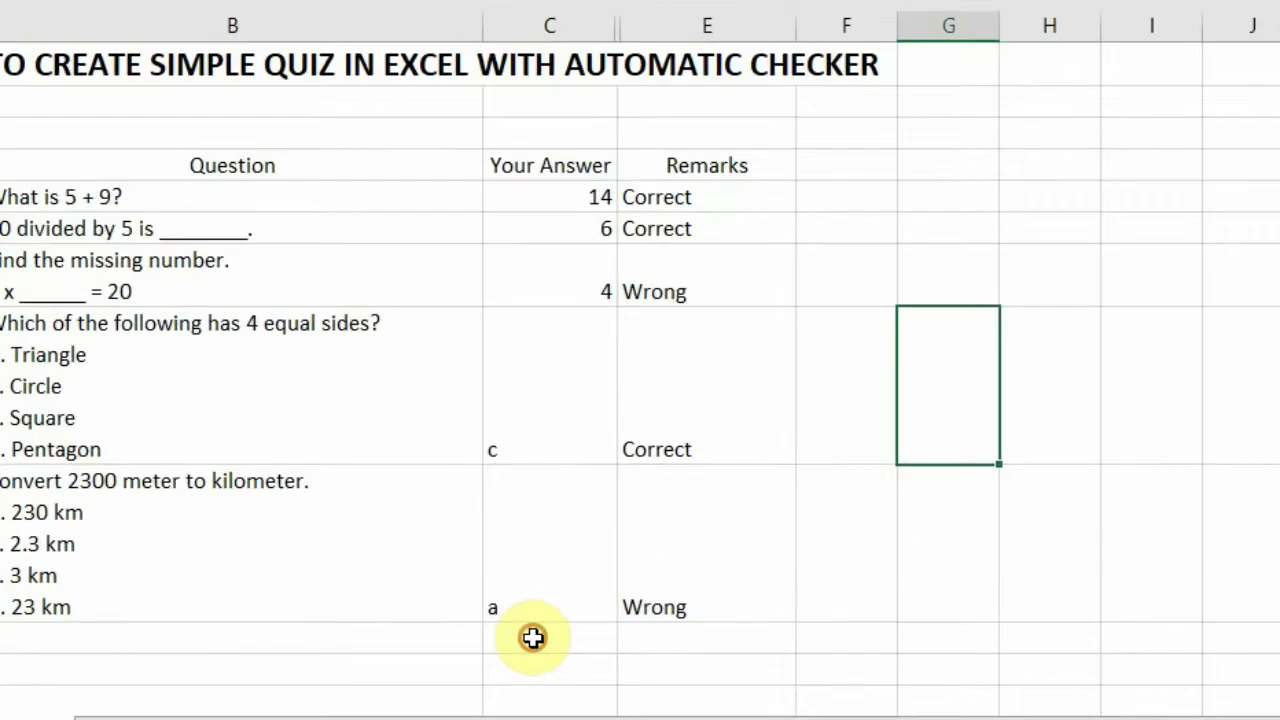
Step: Enter the label 'Score:' in C10 and start a formula with = in E10
left_click(532, 638)
type("Score")
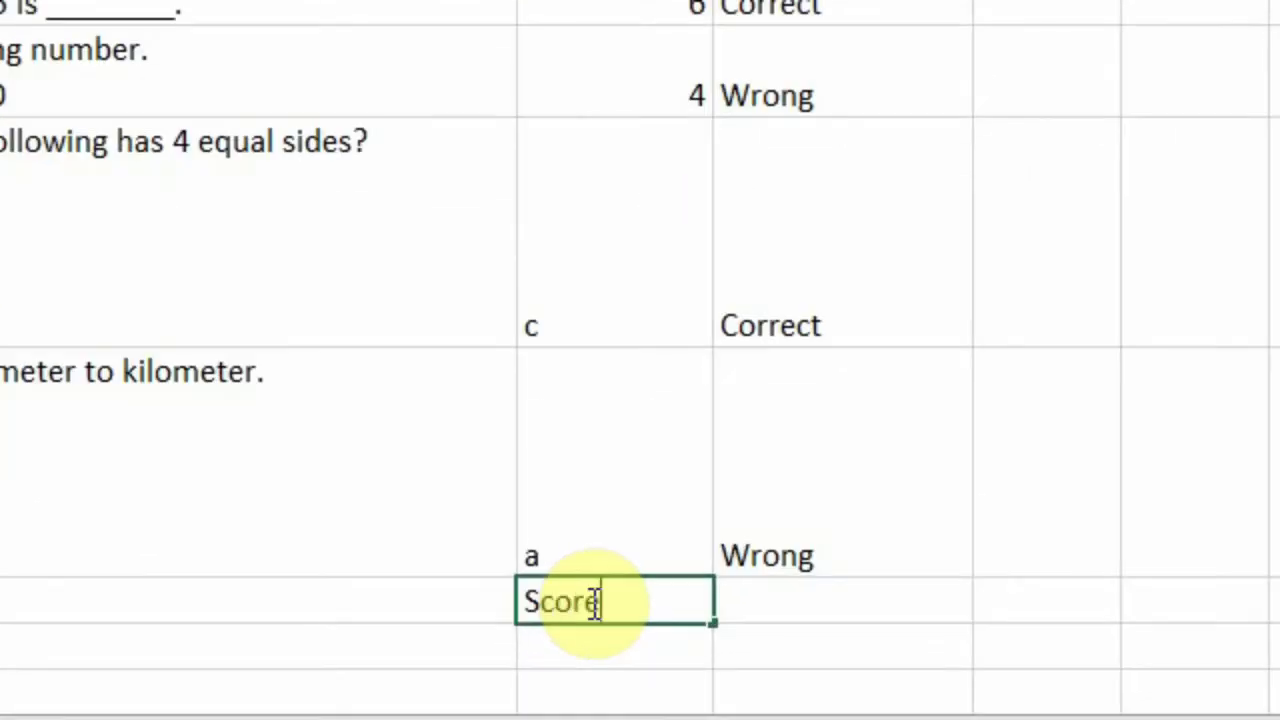
type(":")
key("Tab")
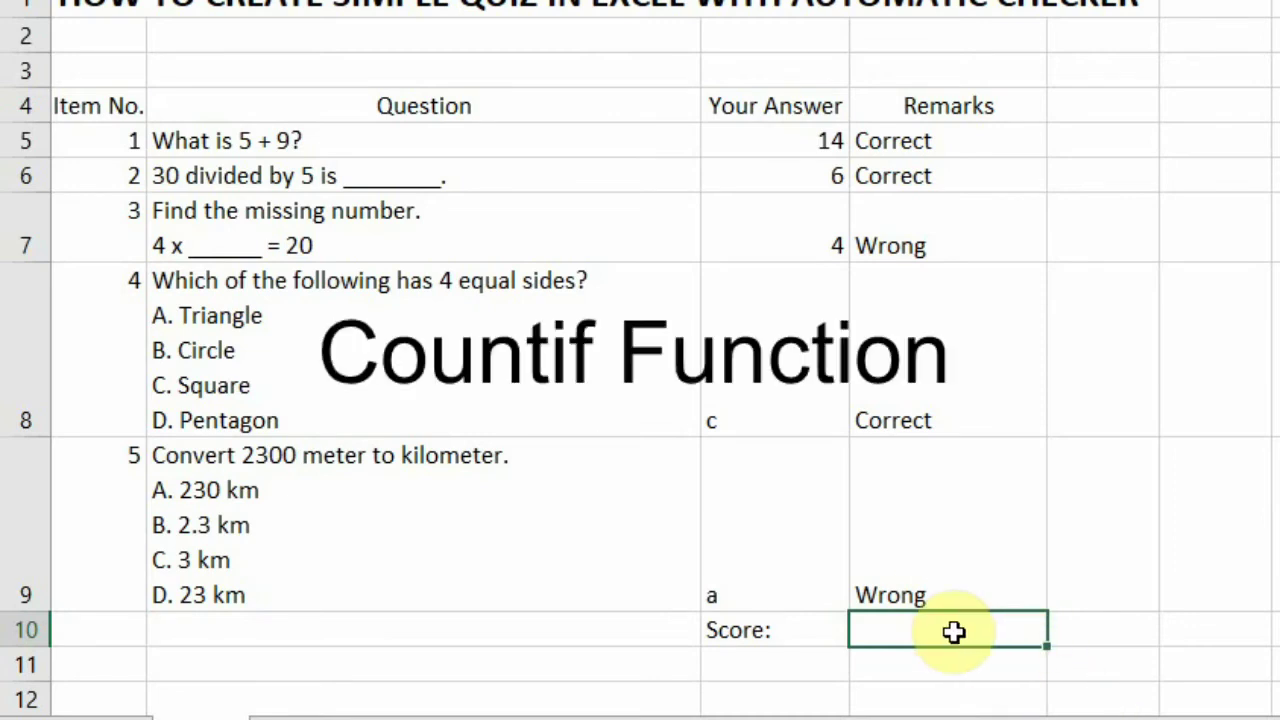
scroll(954, 631, "down", 1)
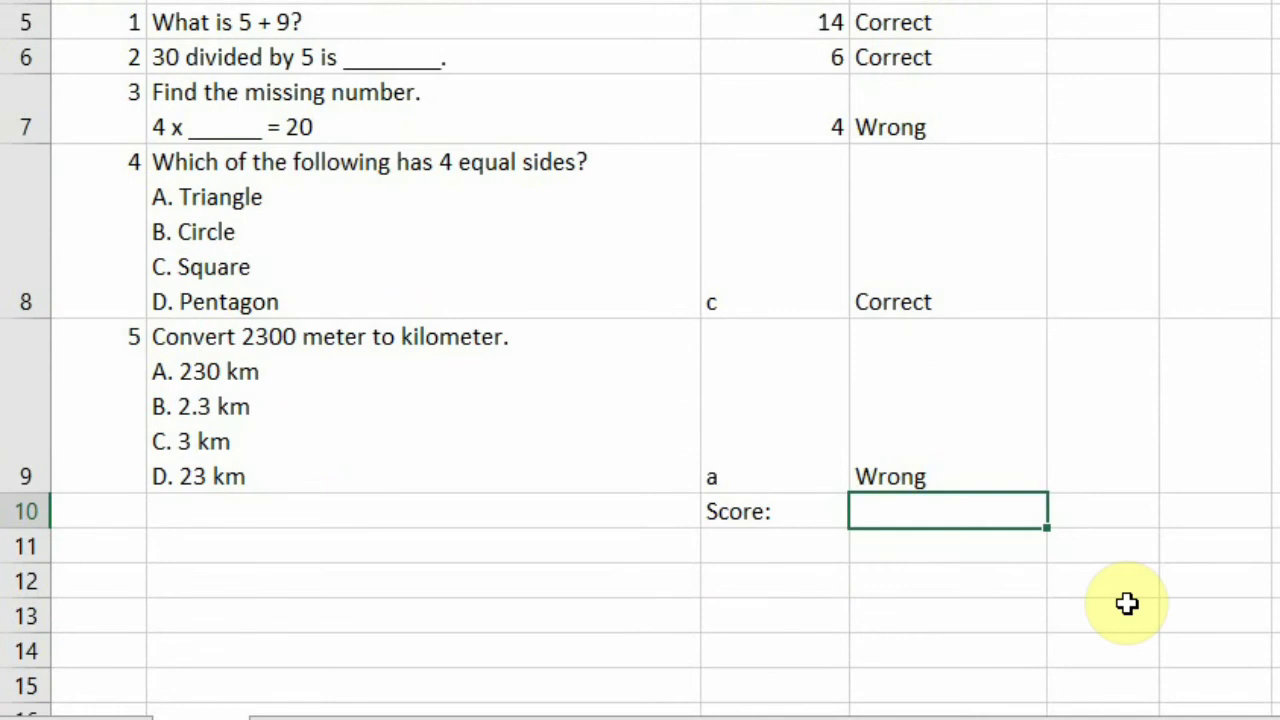
type("=")
Step: Type =countif( and select the Remarks range E5:E9, followed by a comma
type("counti")
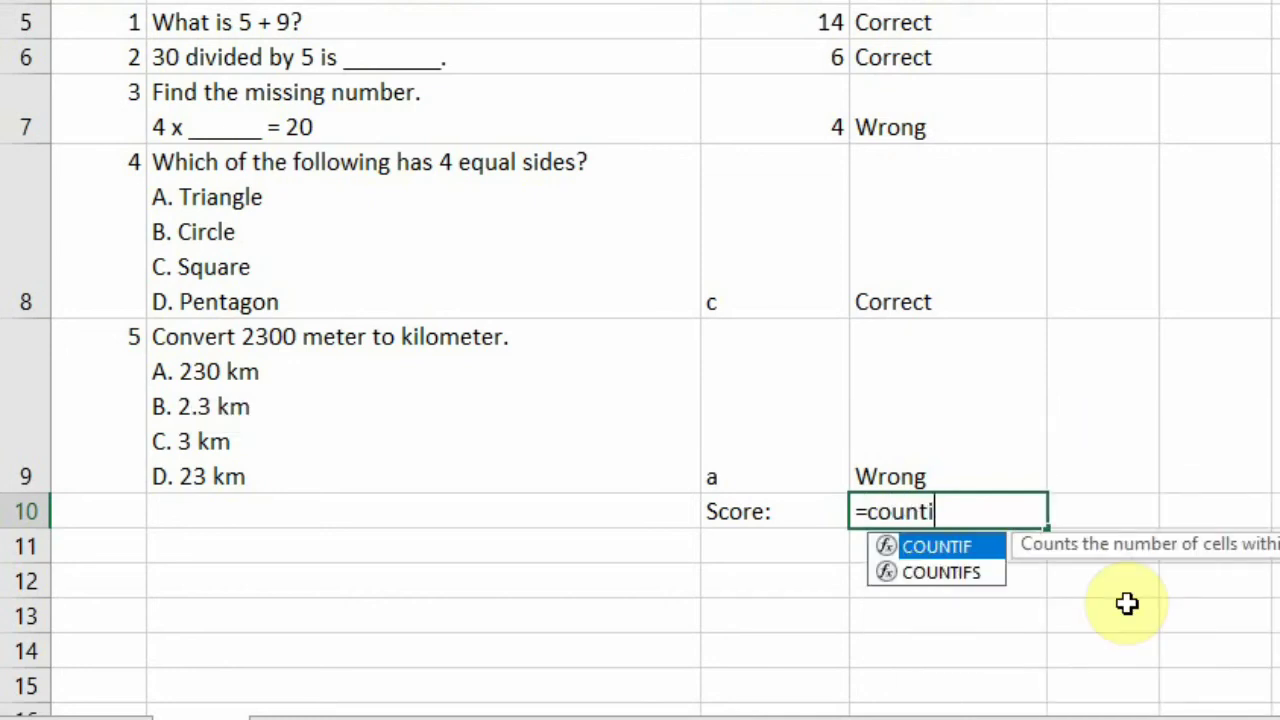
type("f")
left_click(950, 512)
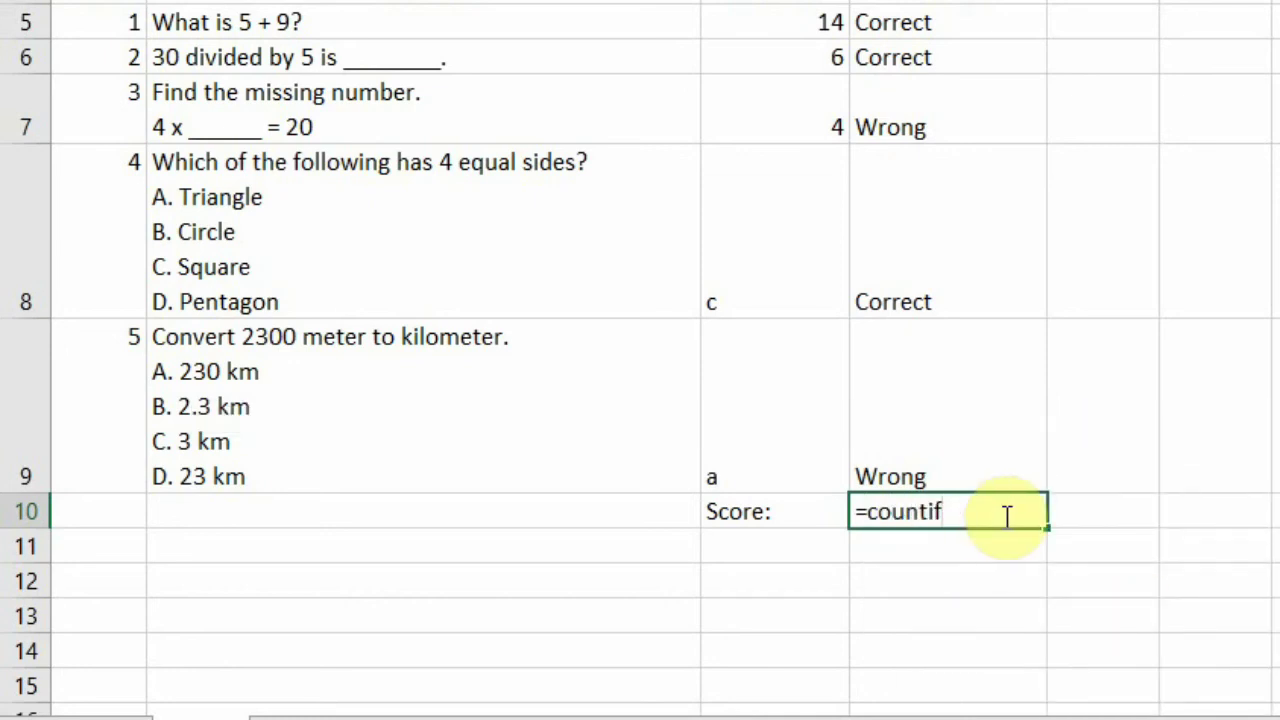
type("(")
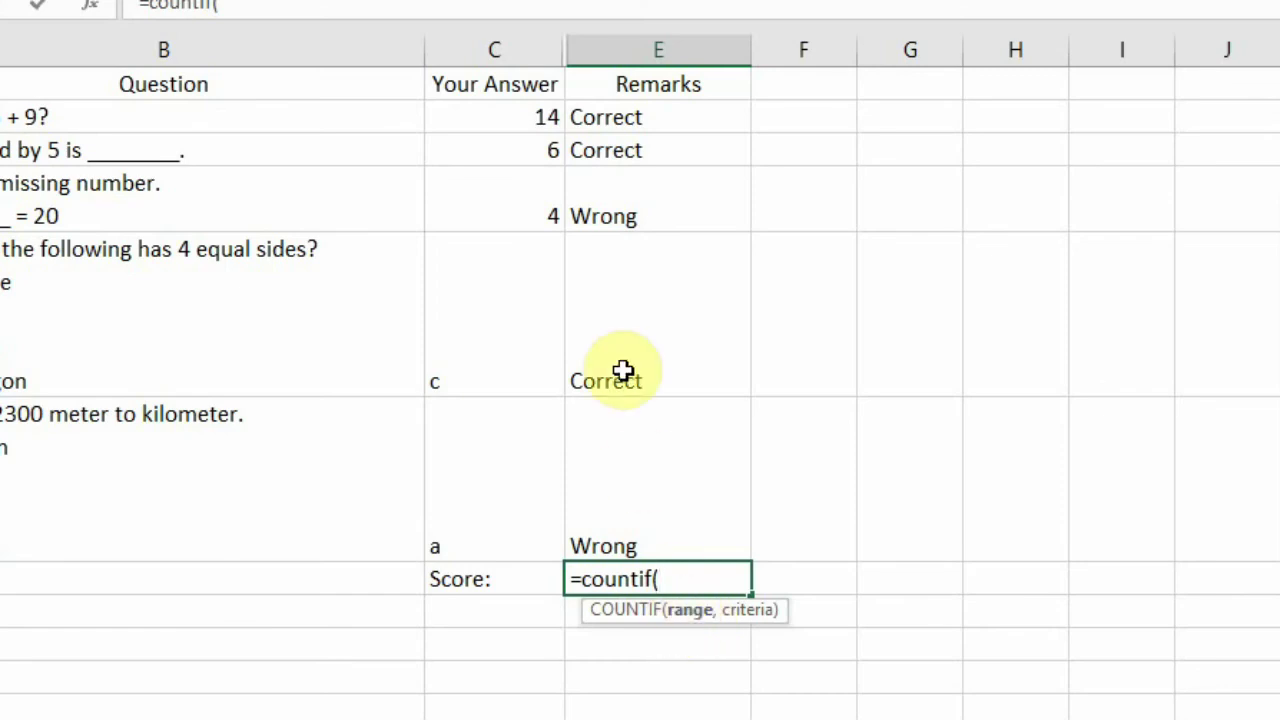
left_click(644, 117)
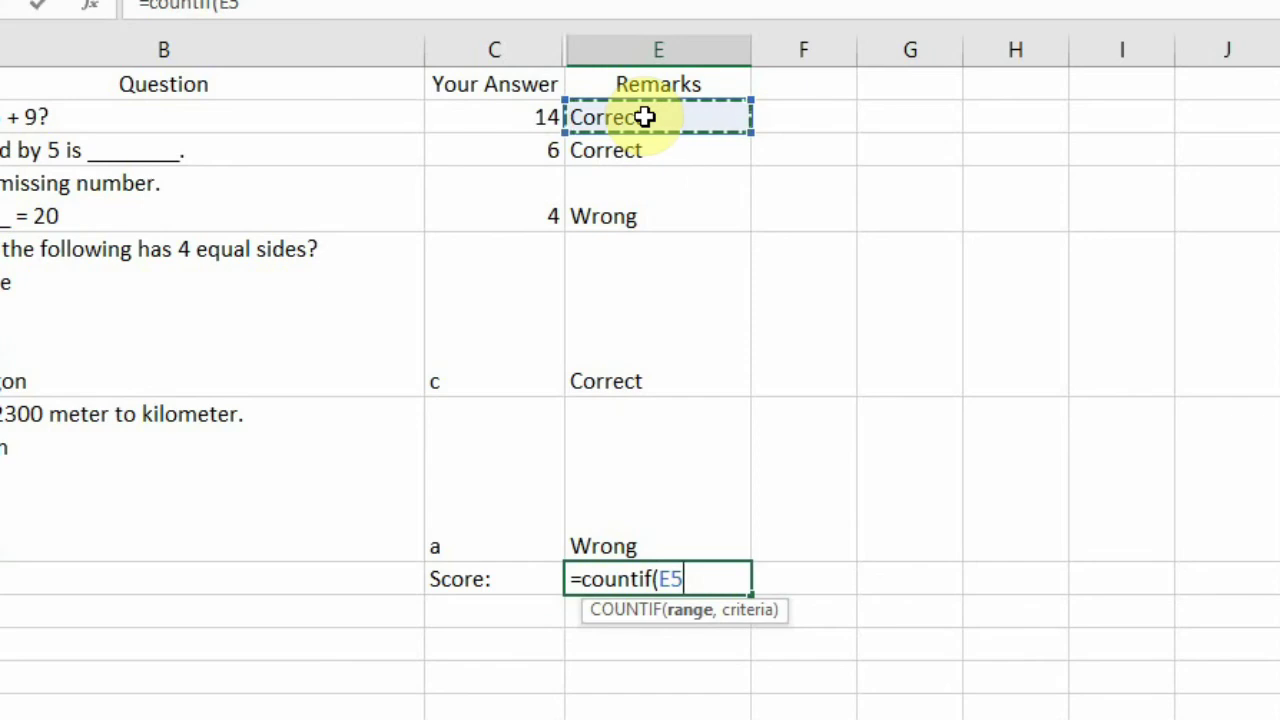
left_click_drag(644, 117, 644, 491)
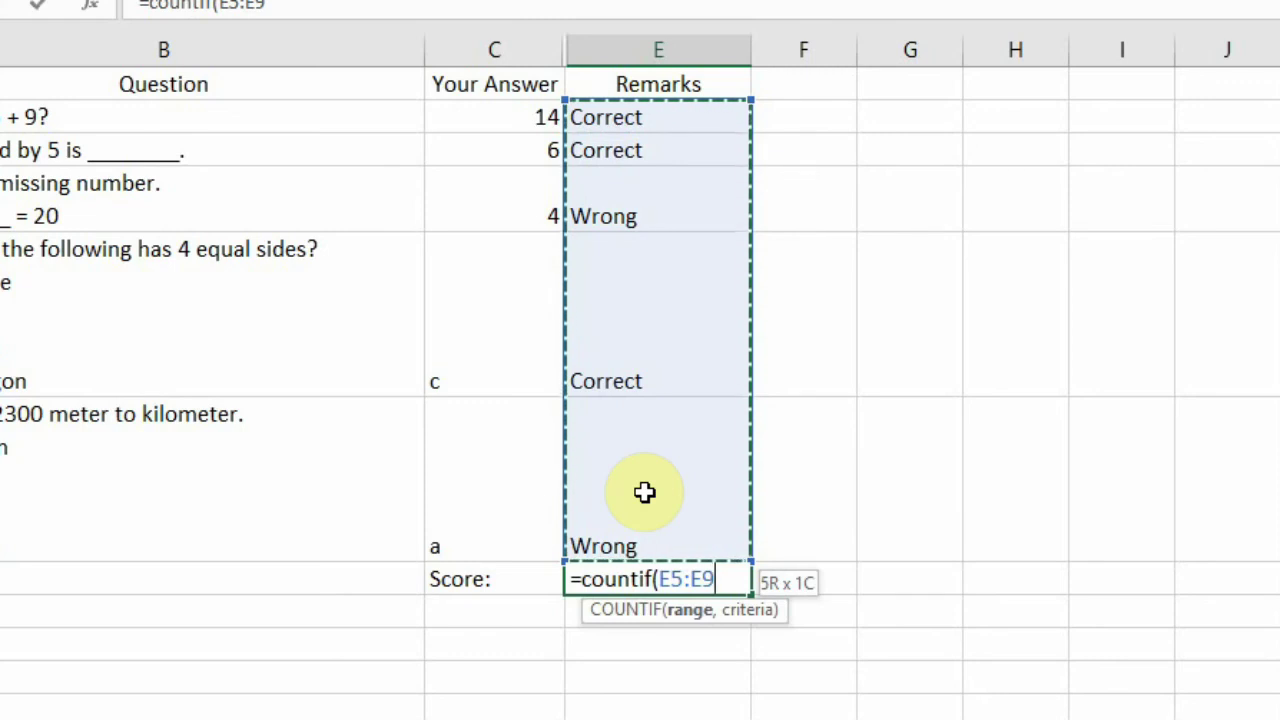
left_click_drag(644, 491, 645, 493)
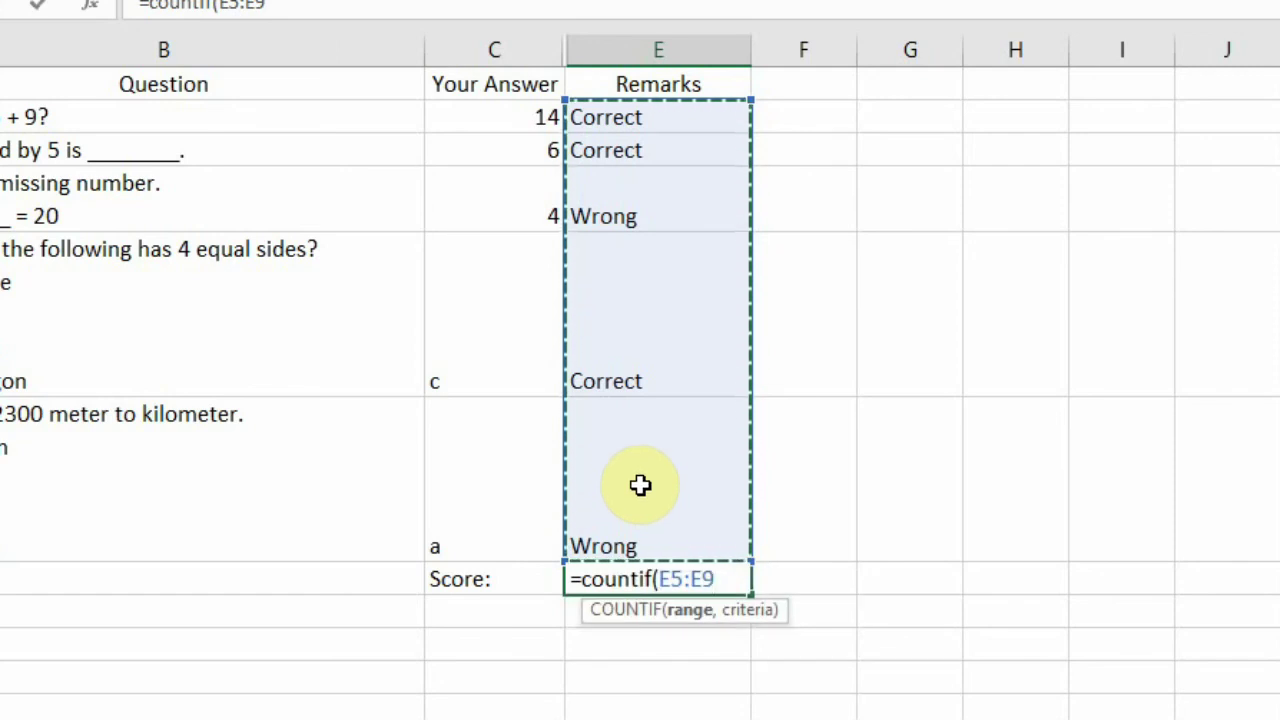
type(",")
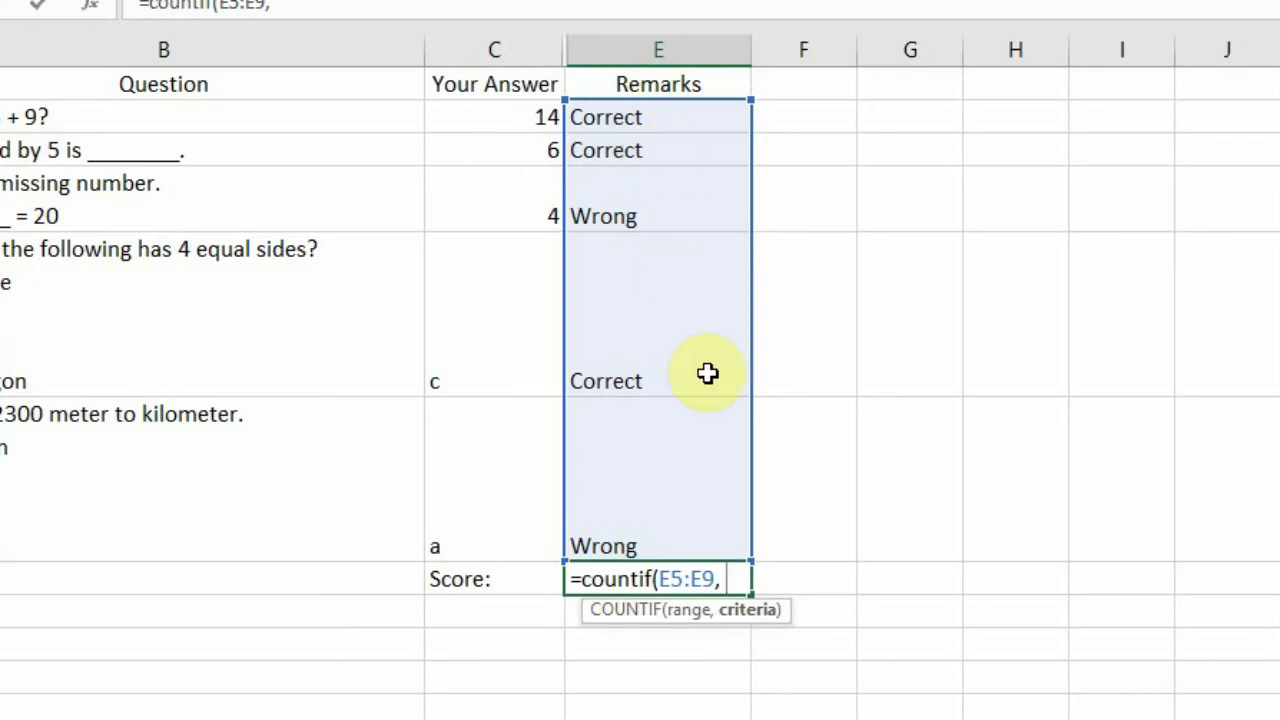
Step: Complete the formula as =countif(E5:E9,"correct") with quoted criteria so the score shows 3
type("c")
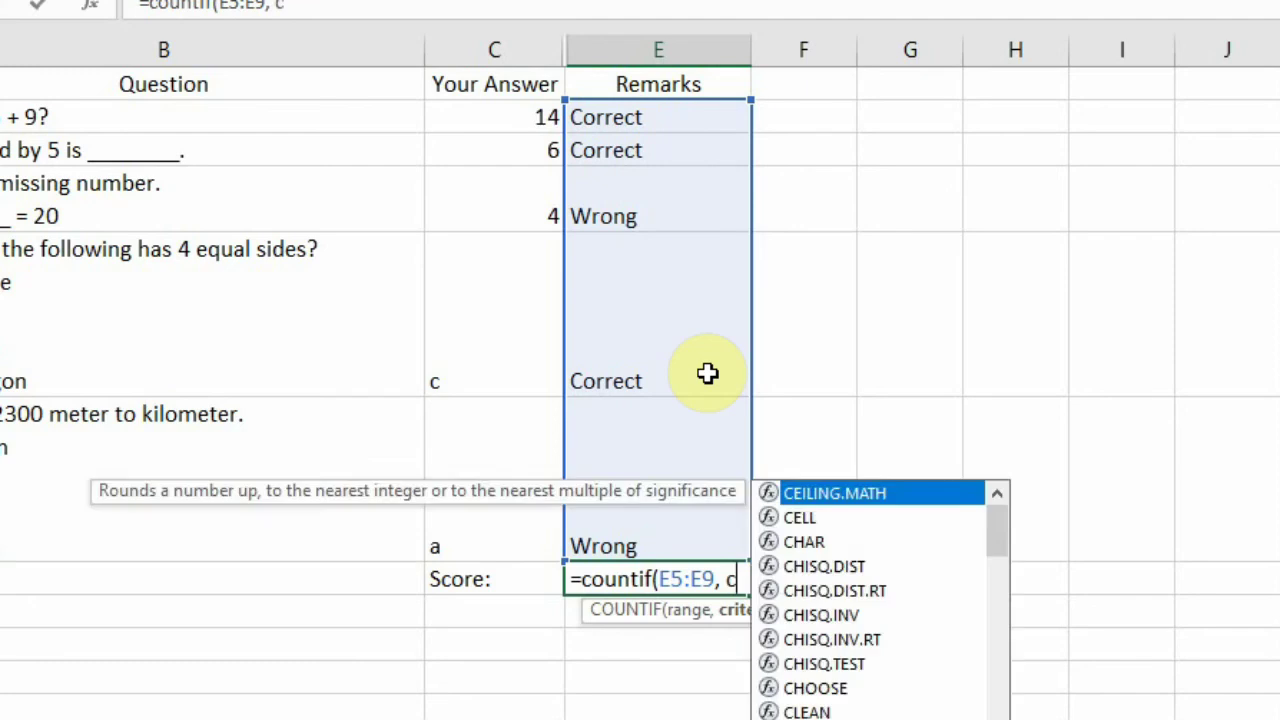
type("orrect")
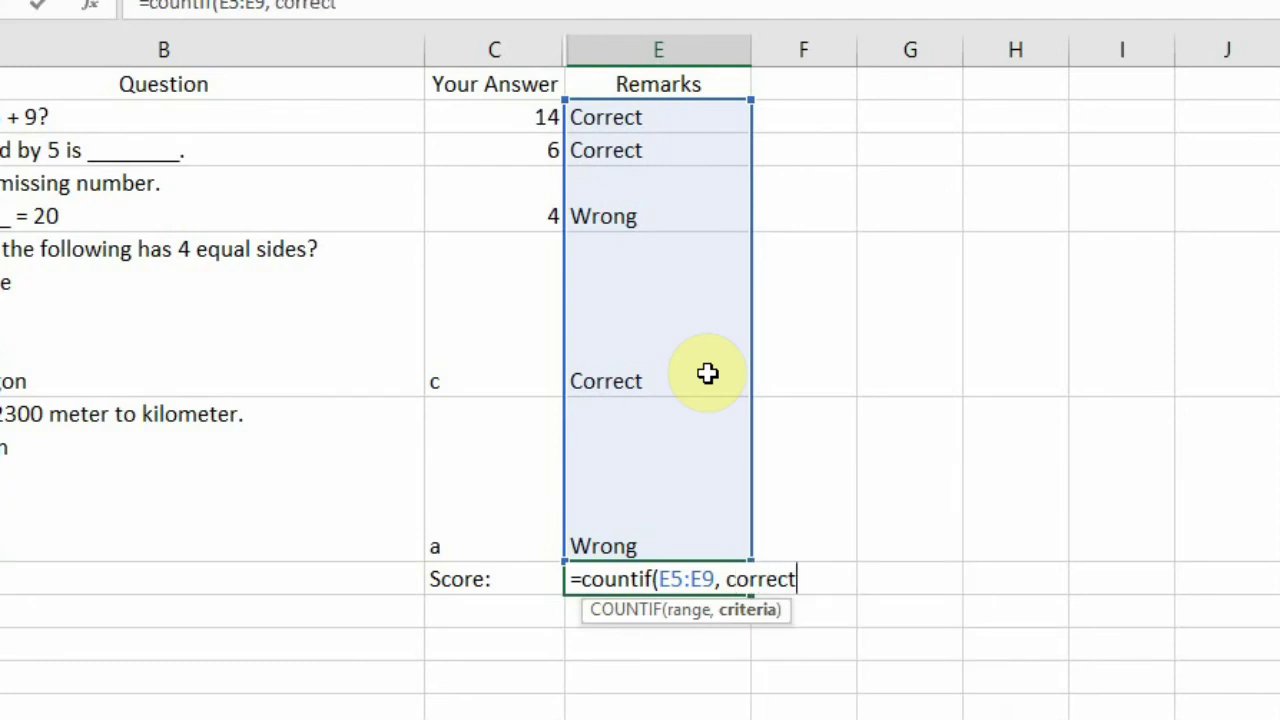
type(")")
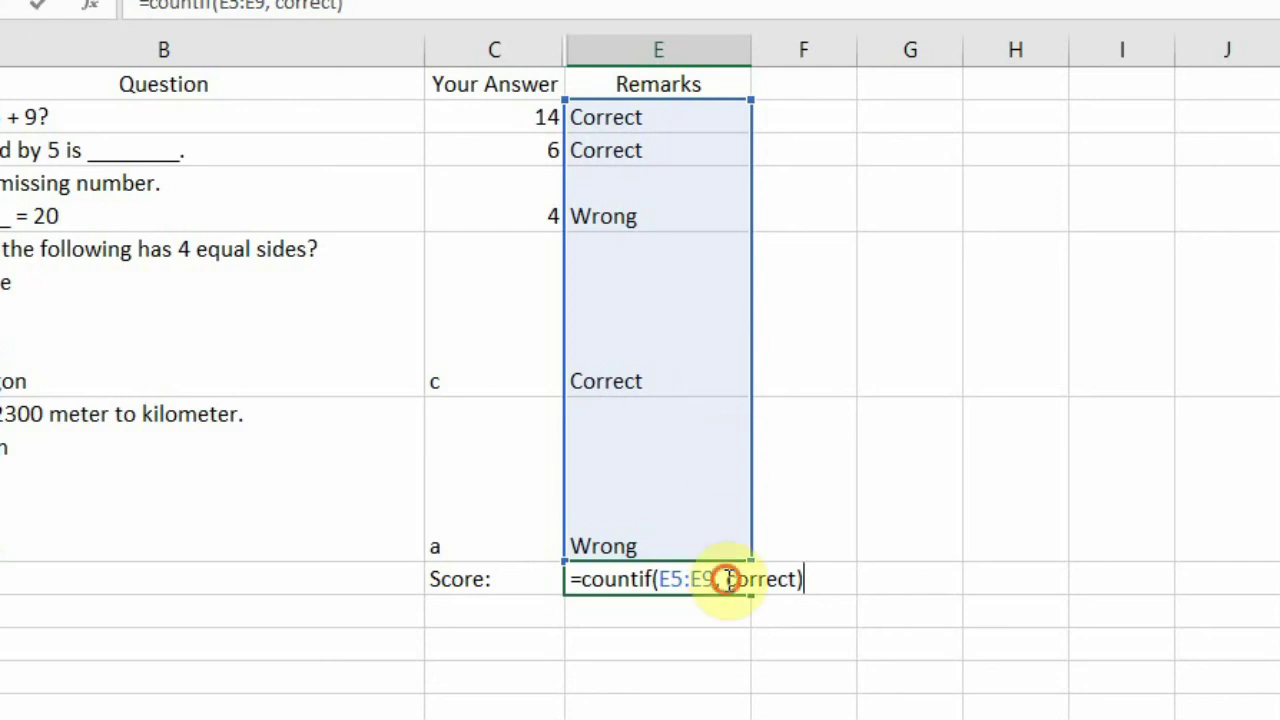
left_click_drag(727, 580, 796, 579)
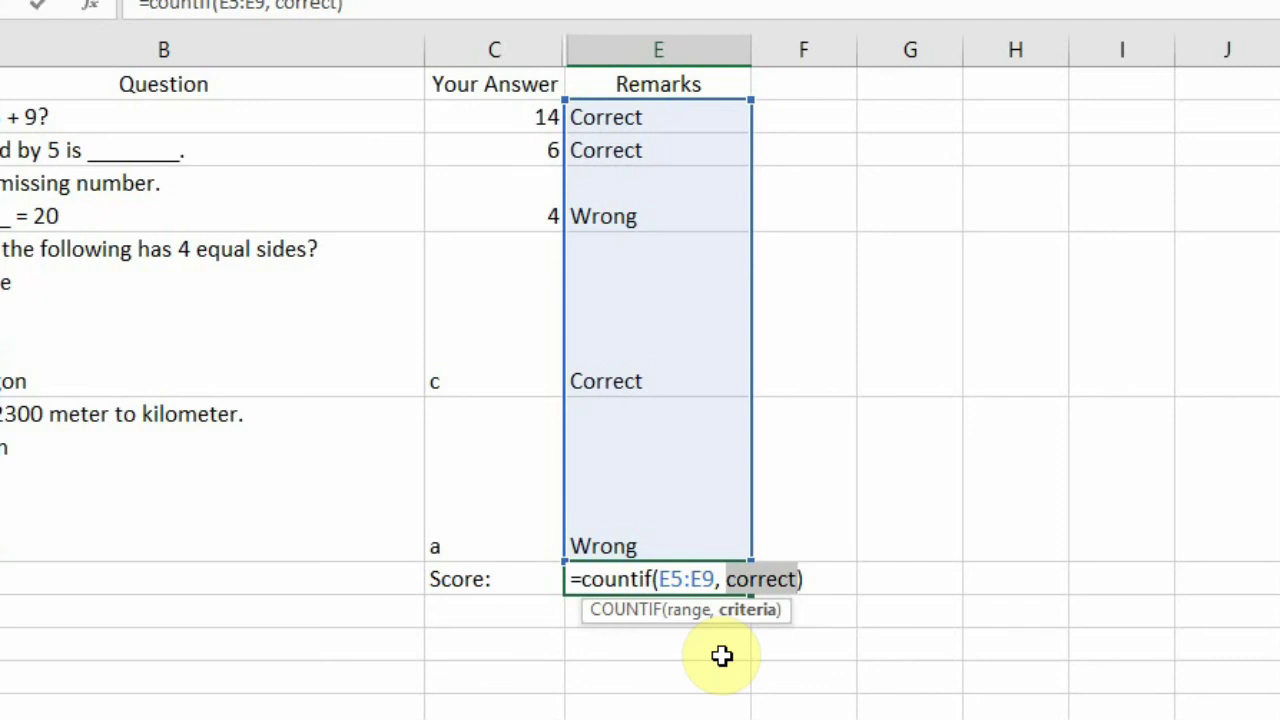
left_click(730, 579)
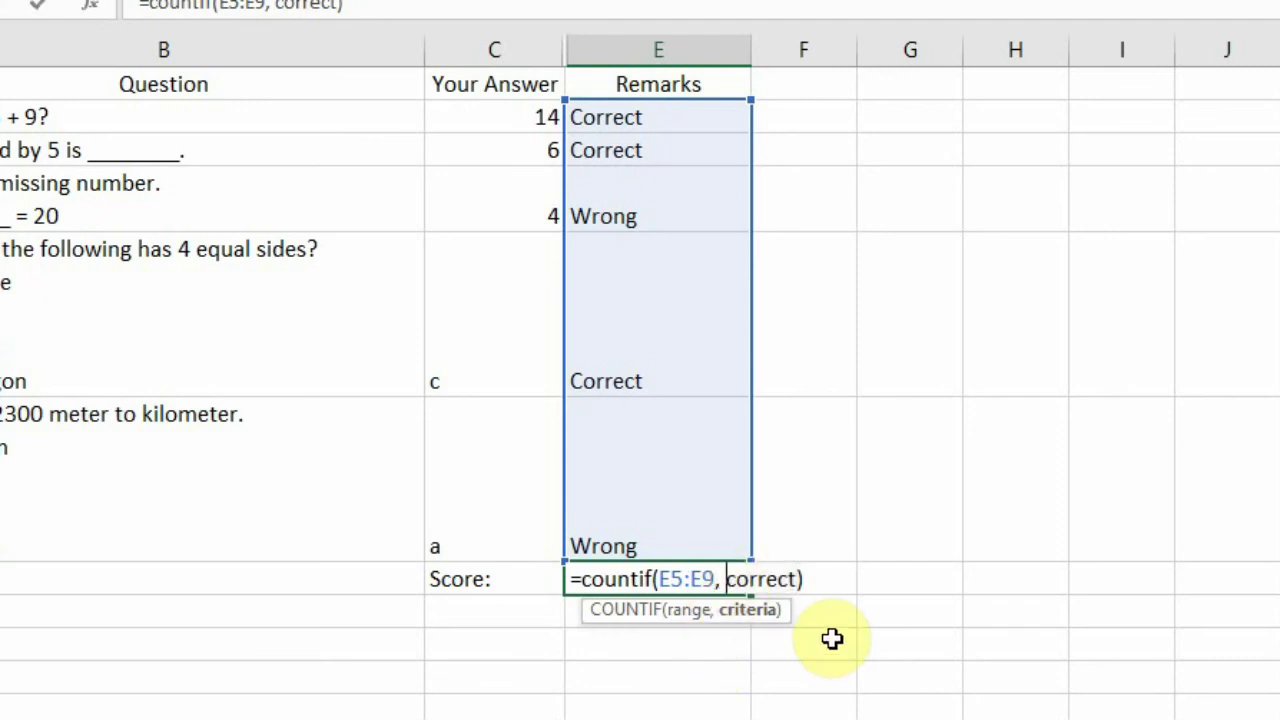
type("\"")
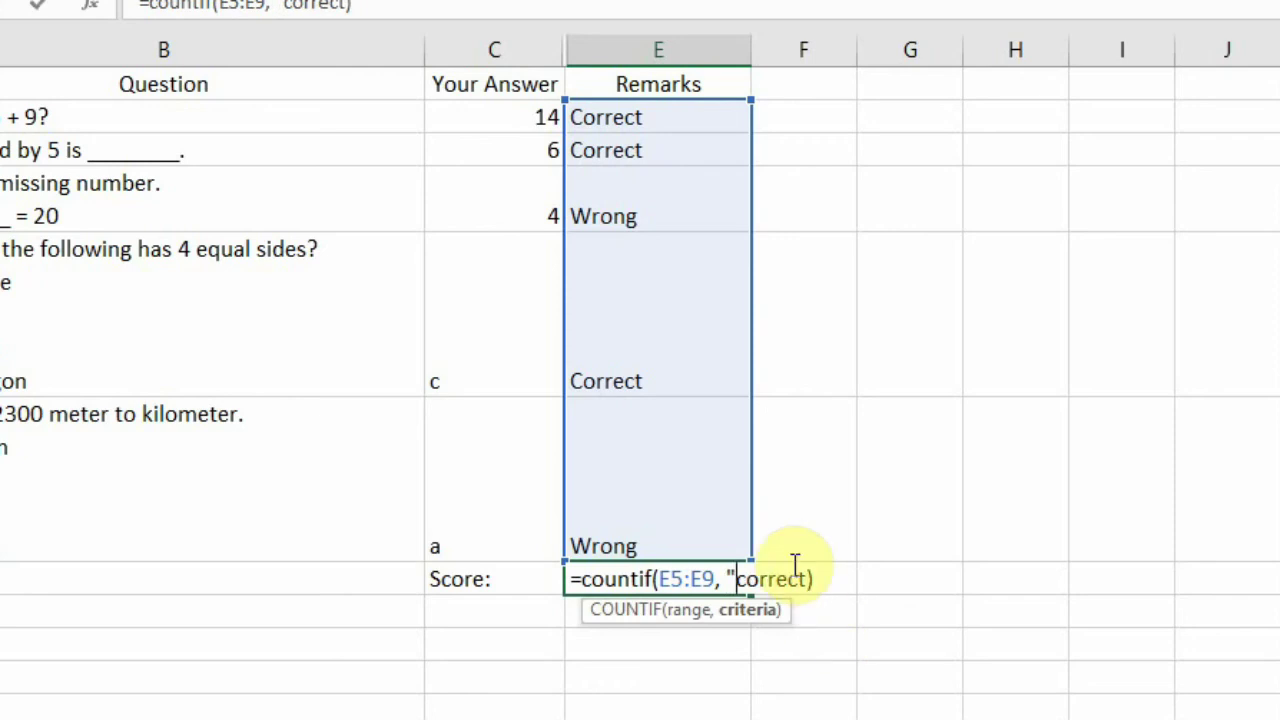
left_click(804, 577)
type("\"")
type("\"")
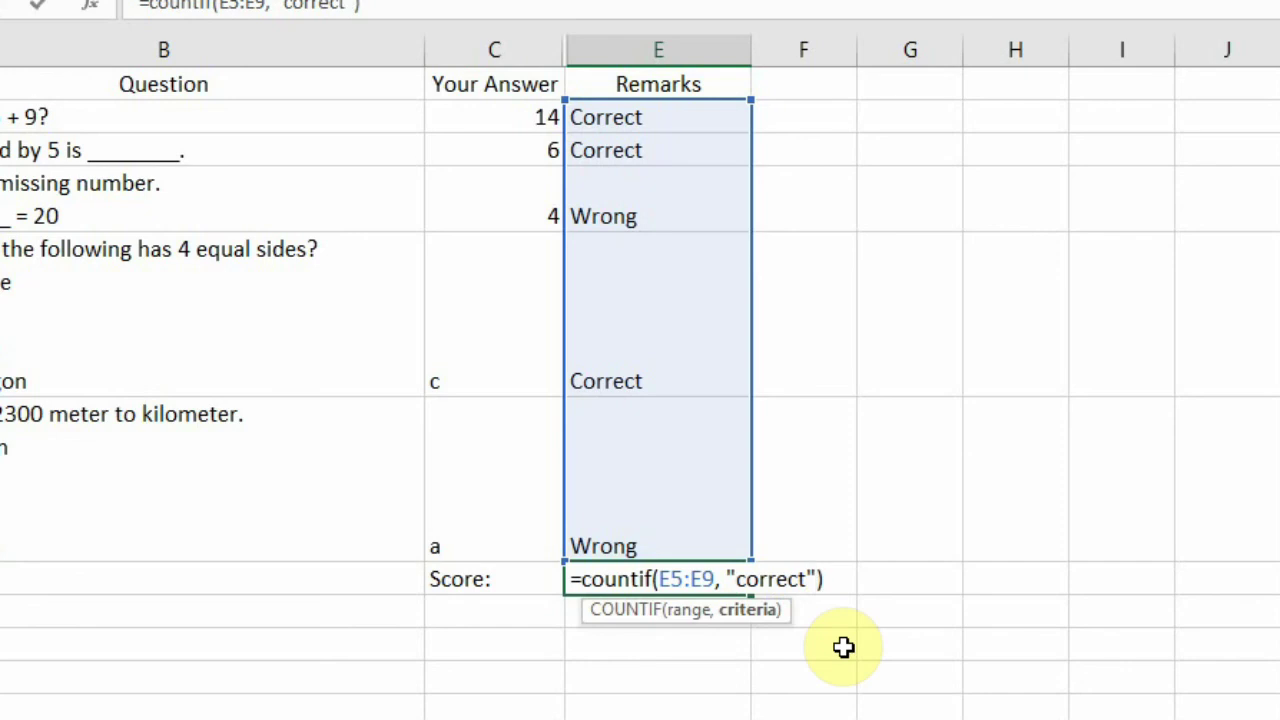
key("Return")
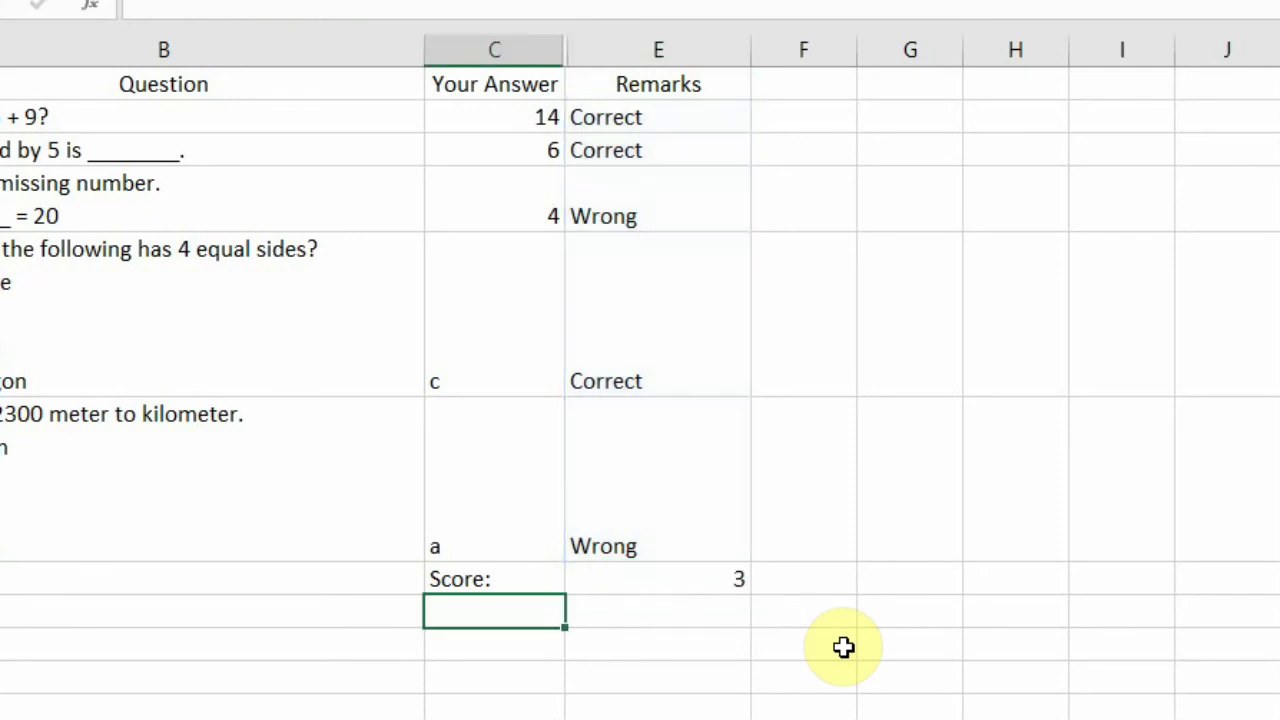
left_click(675, 606)
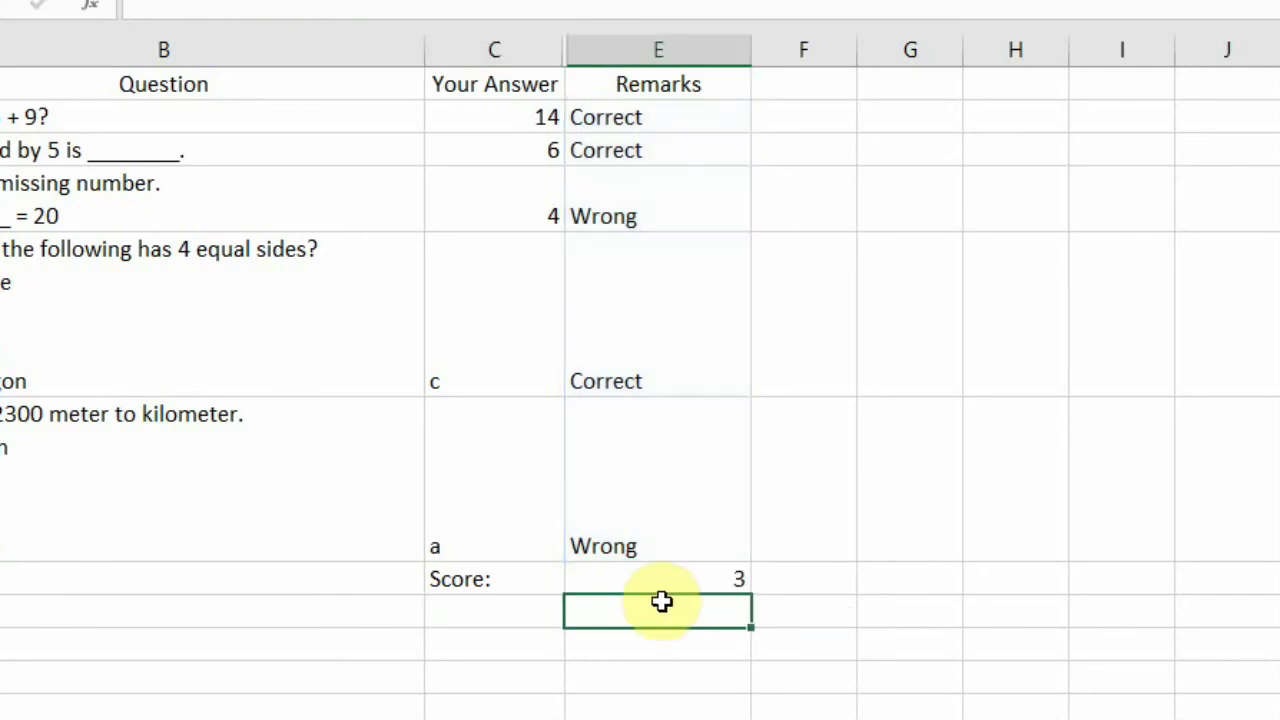
left_click(631, 574)
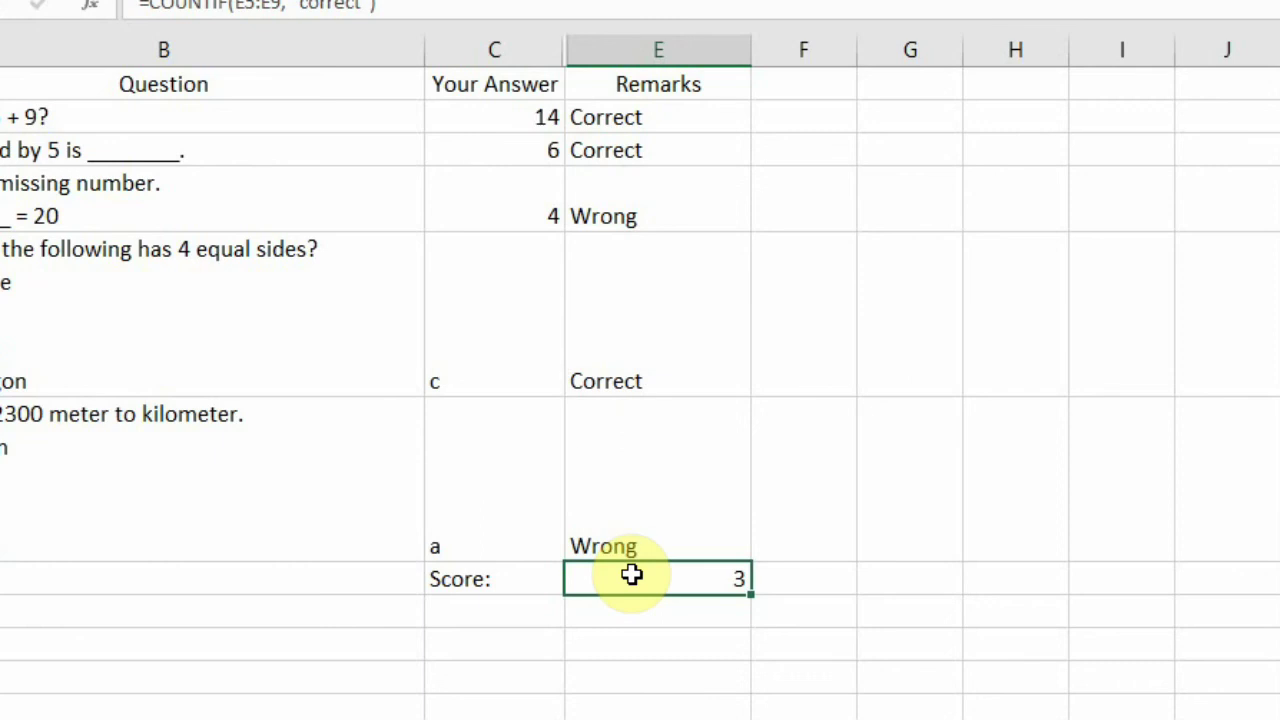
key("F2")
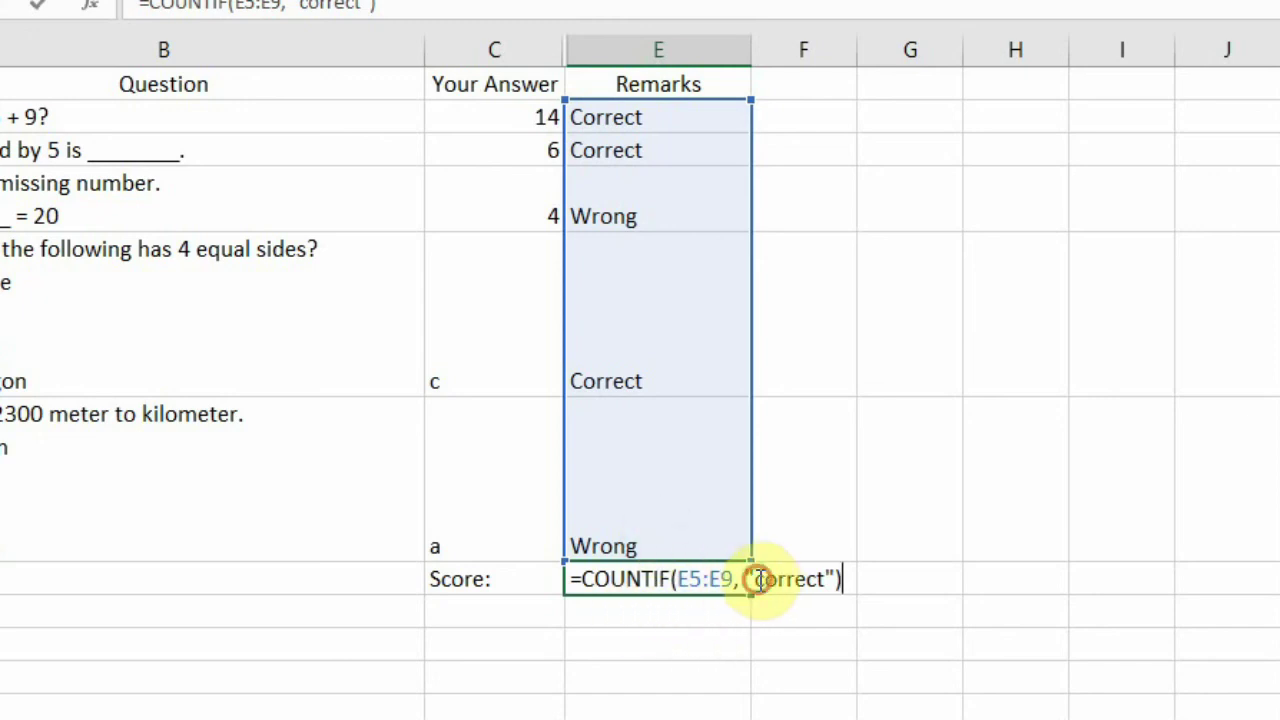
left_click_drag(756, 580, 826, 580)
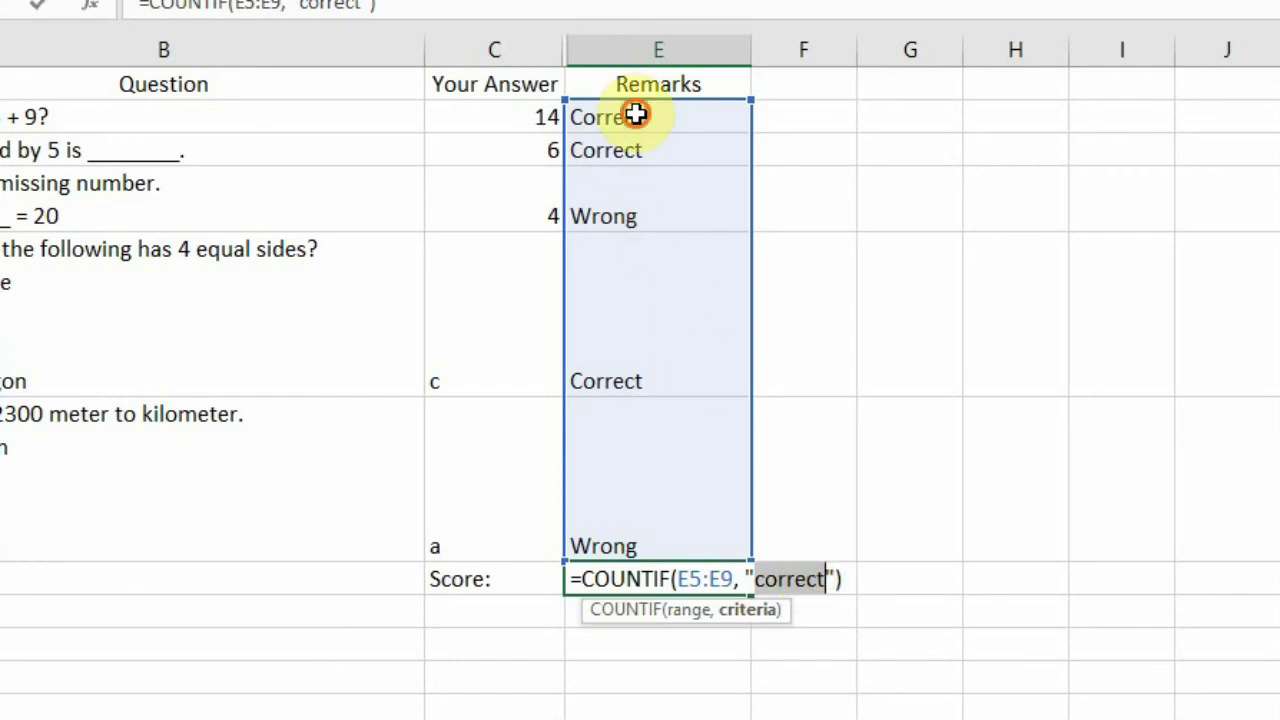
left_click_drag(636, 116, 606, 471)
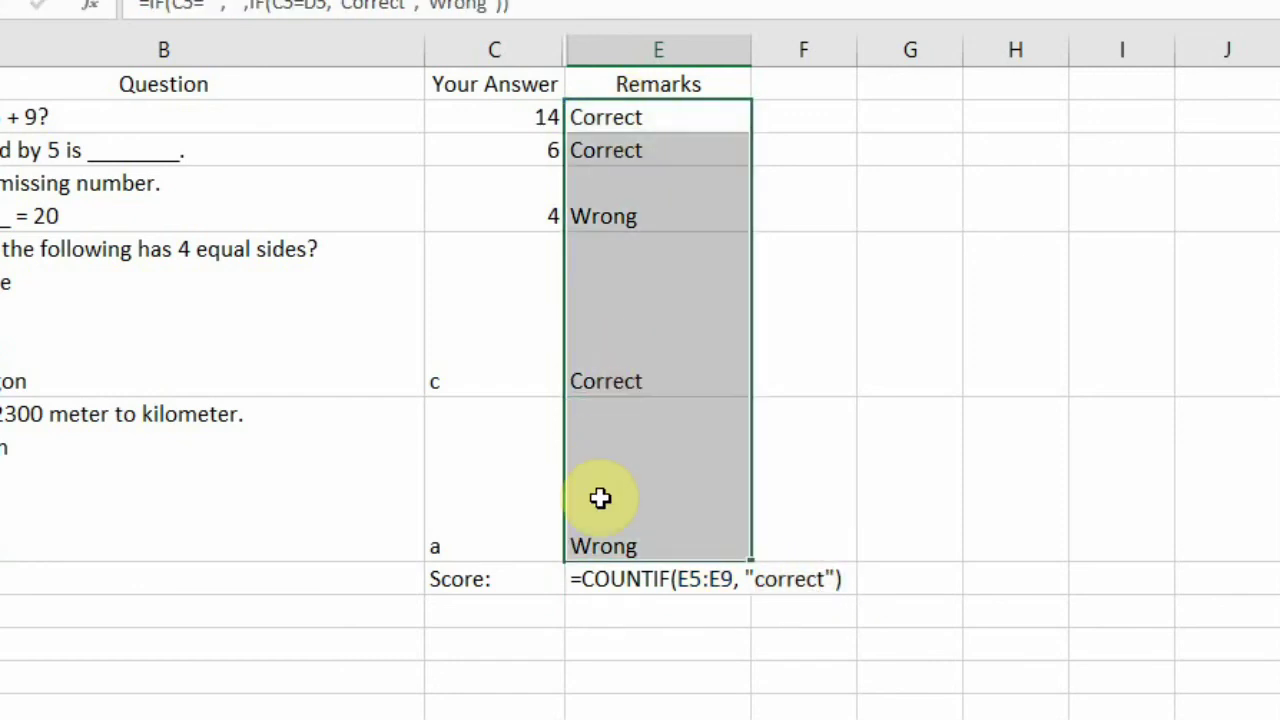
left_click(646, 581)
double_click(646, 581)
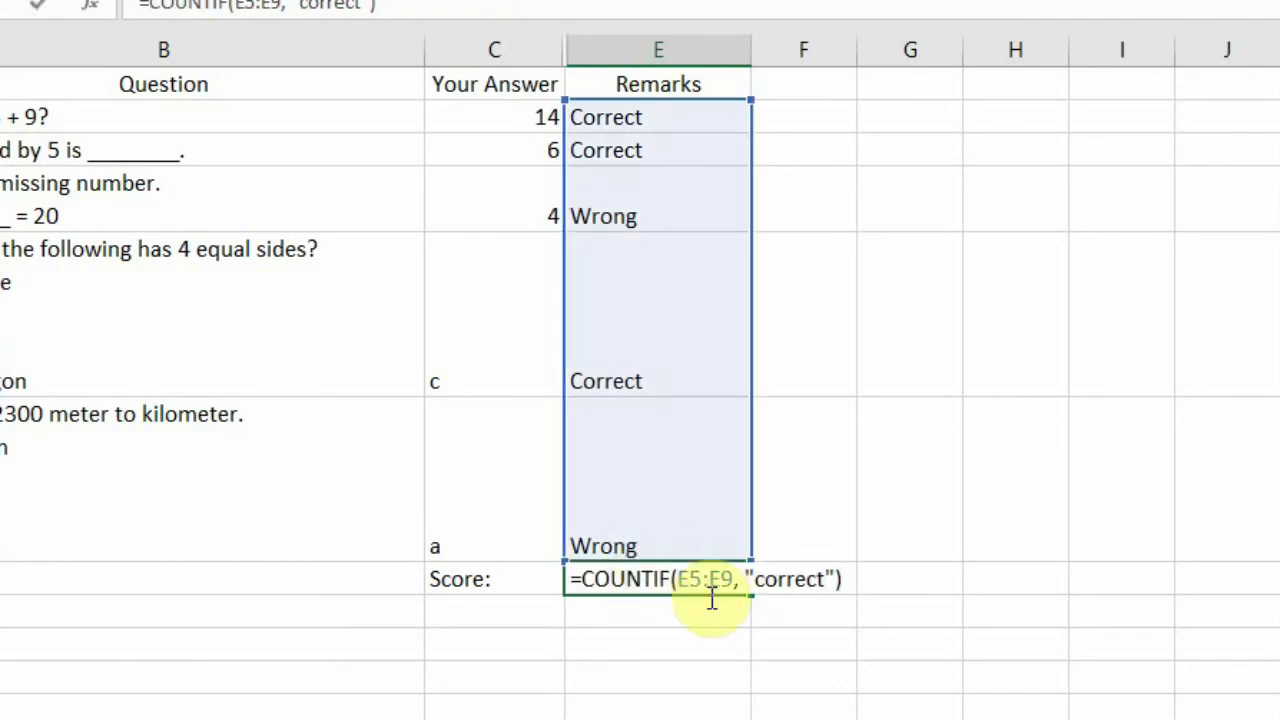
key("Return")
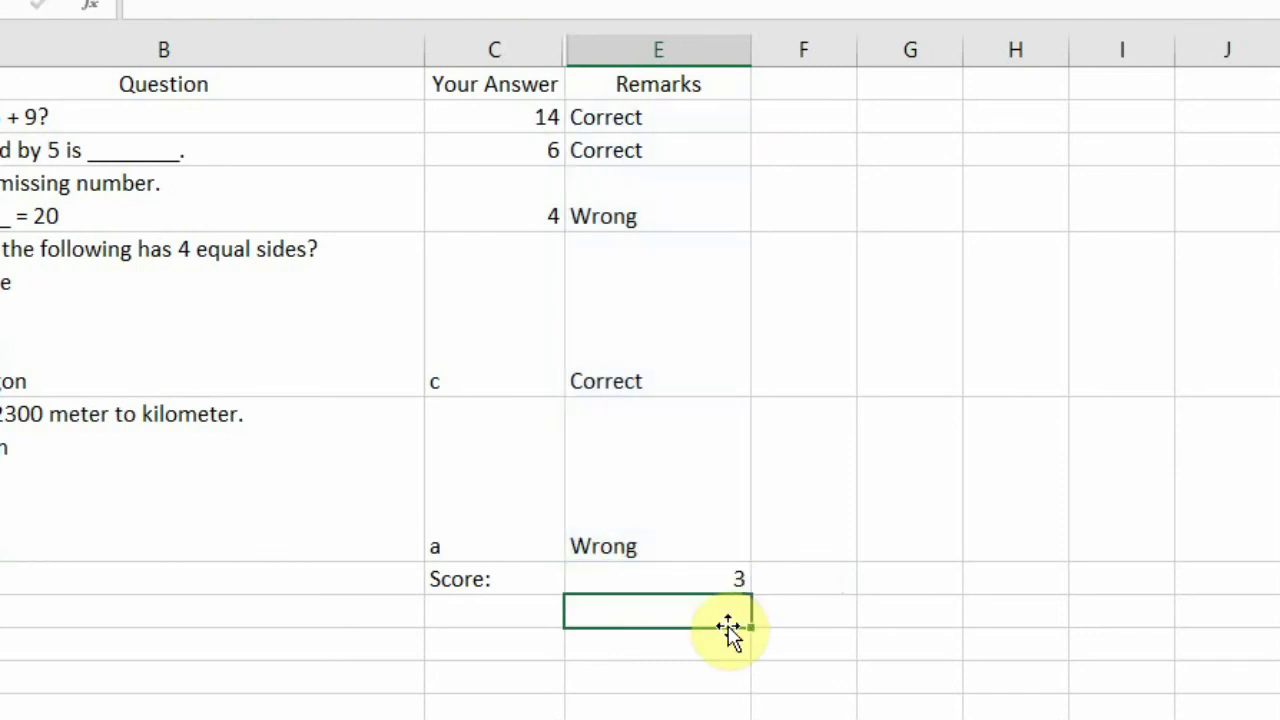
left_click(820, 600)
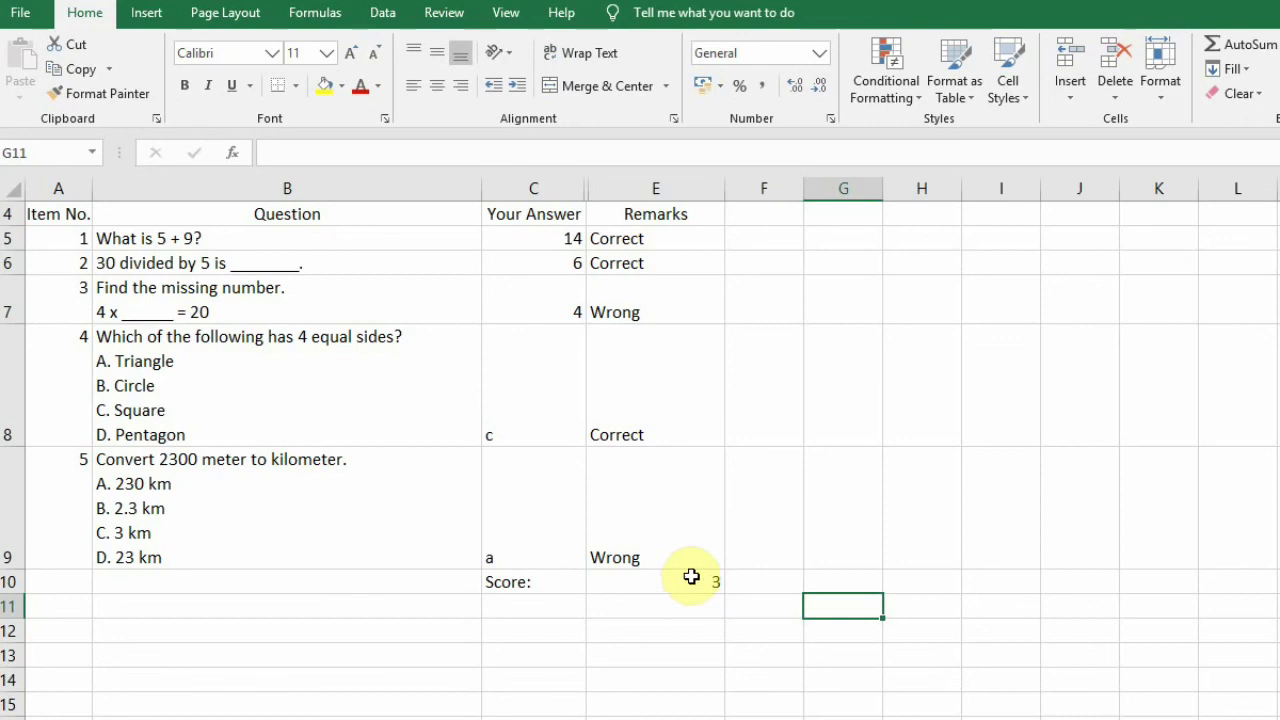
Step: Change item 3's answer to 5 and item 5's answer to b, raising the score to 5
left_click(528, 236)
key("Down")
key("Down")
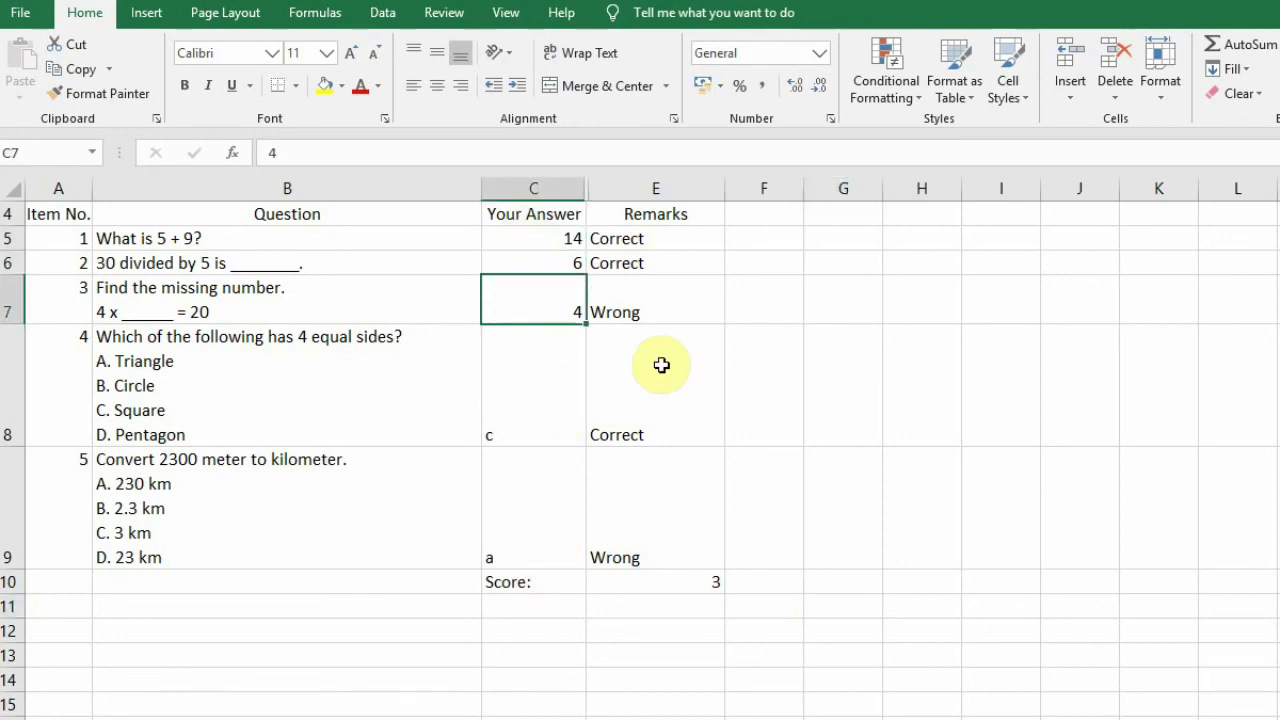
type("5")
key("Return")
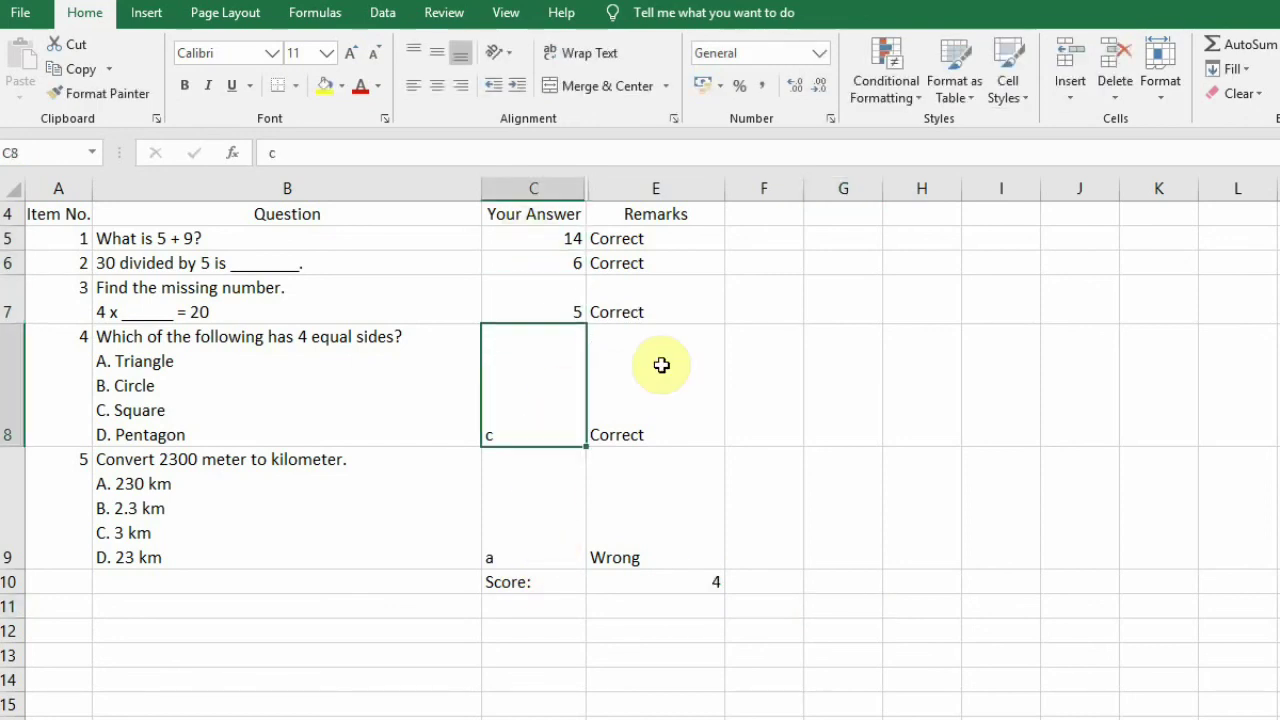
key("Down")
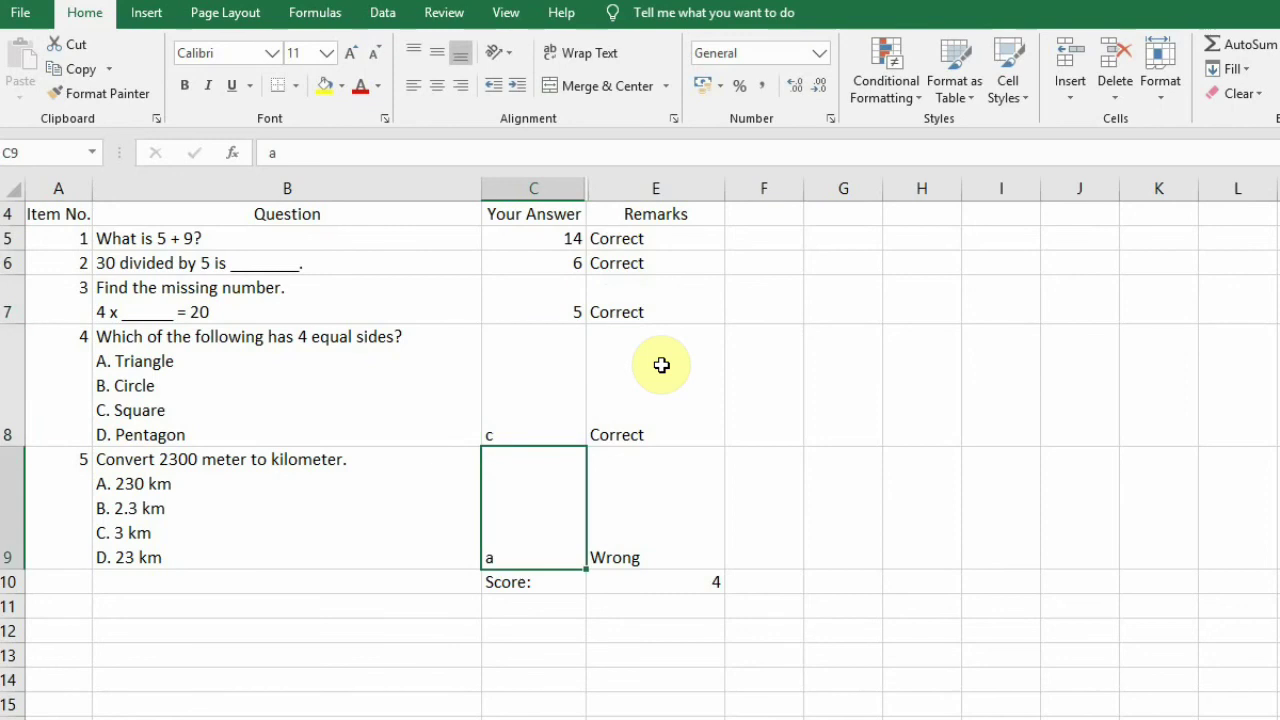
type("b")
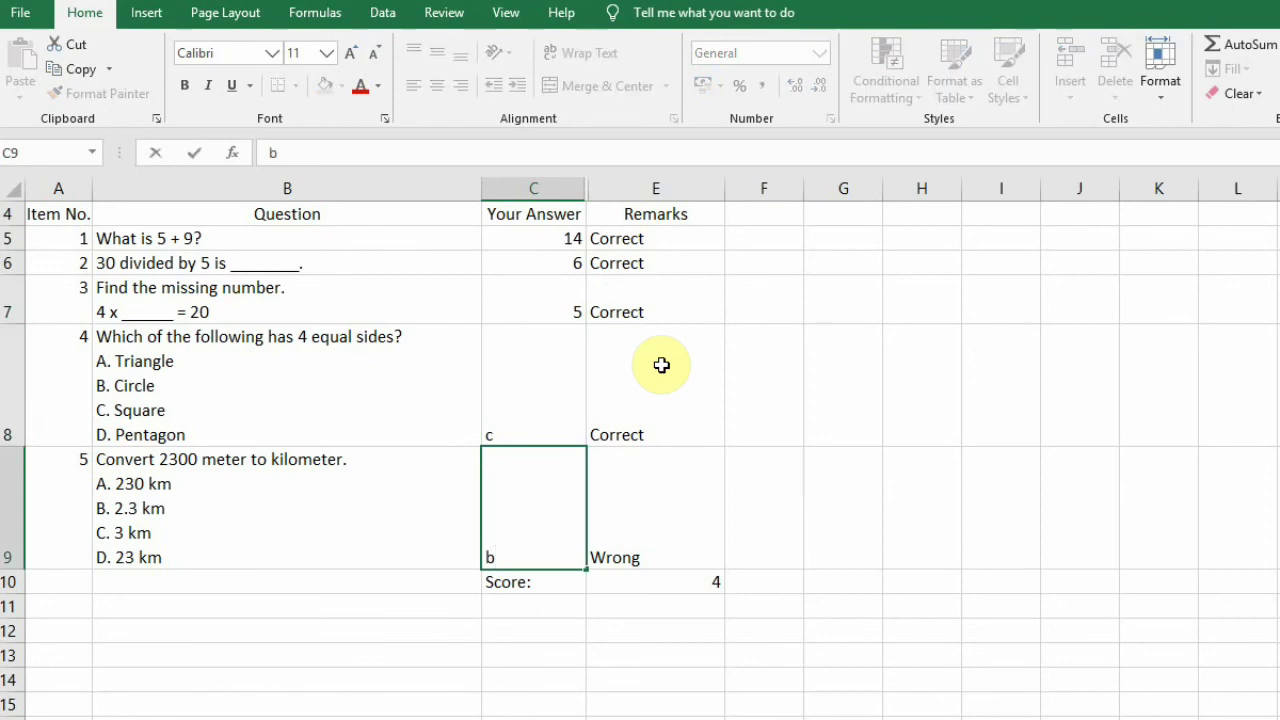
key("Return")
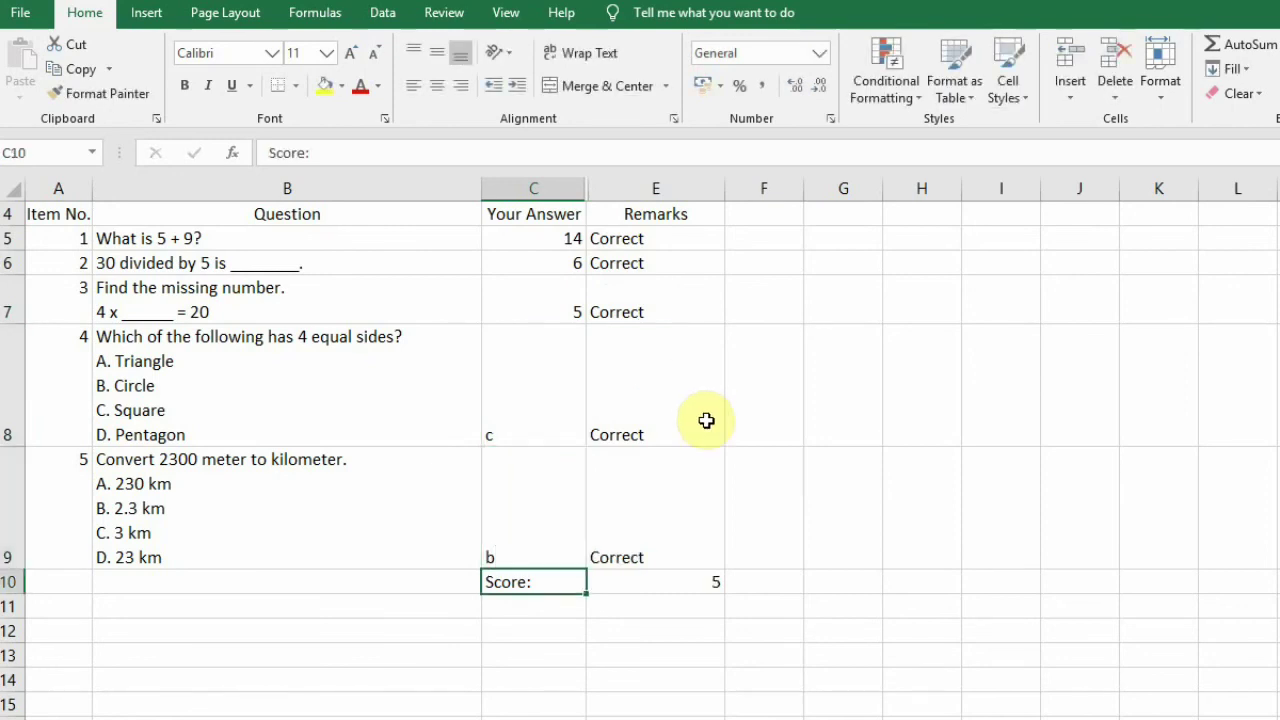